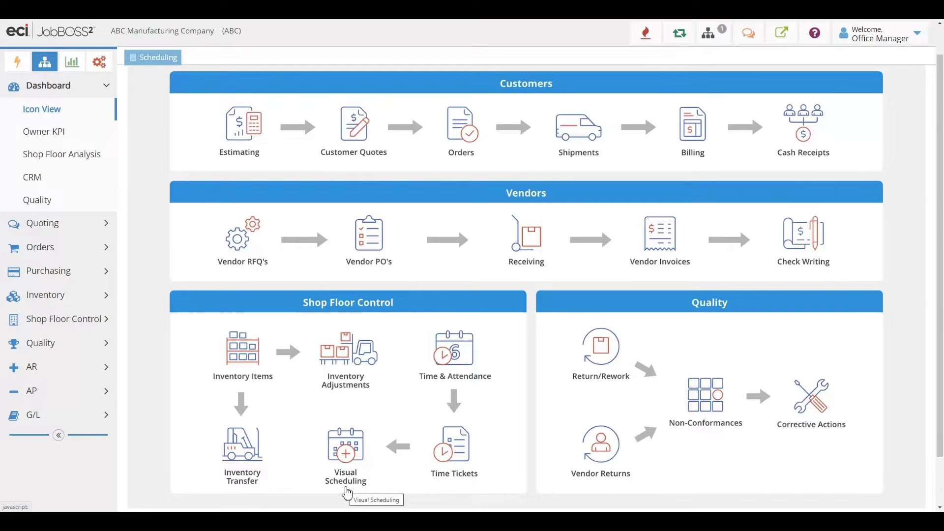
# On the Planning Board, move job 7089-02 ahead of 6541-02 under Auto Saw.
pyautogui.click(347, 491)
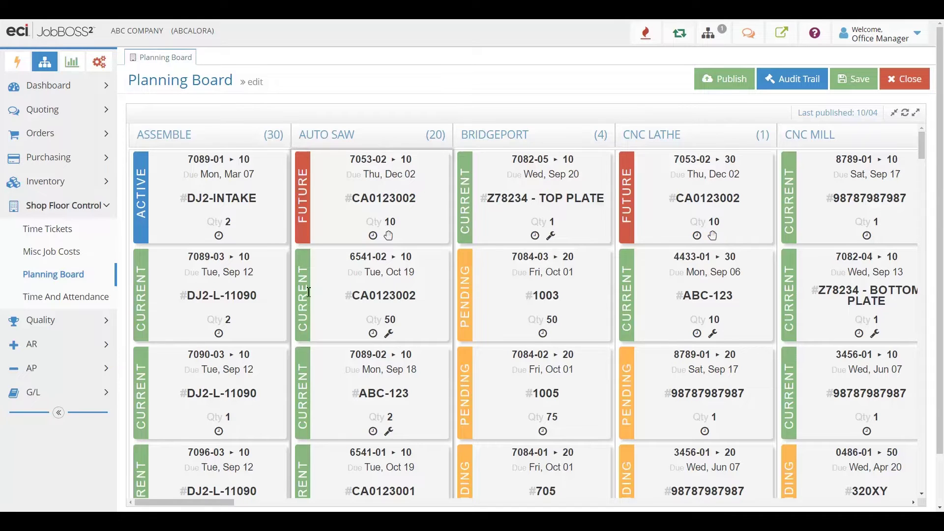
pyautogui.moveTo(330, 393); pyautogui.dragTo(336, 295)
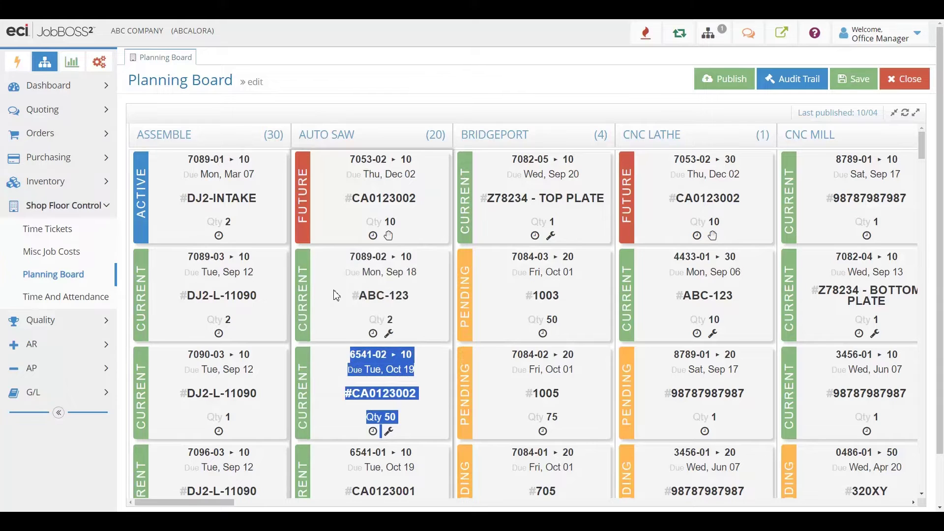
pyautogui.click(514, 319)
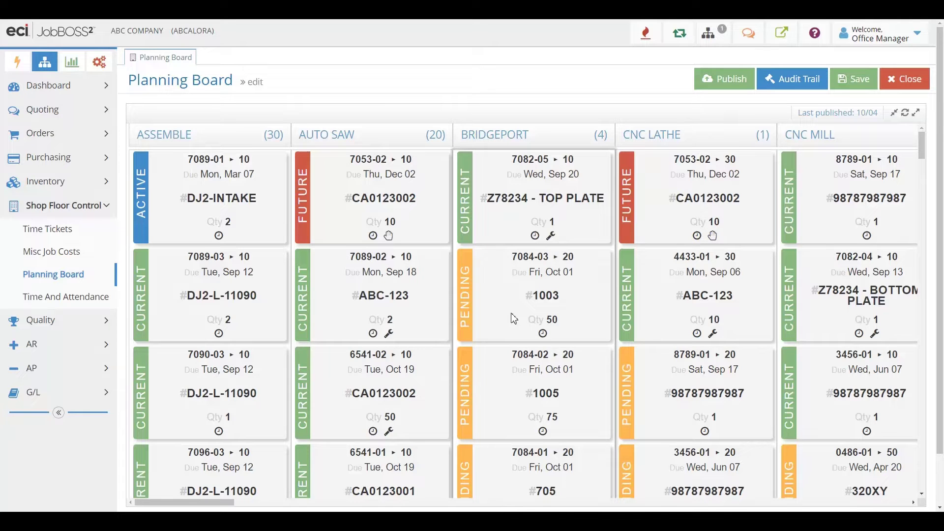
# Move job 7084-03 from Bridgeport to CNC Mill, then briefly view job 7082-05's details.
pyautogui.moveTo(513, 318); pyautogui.dragTo(845, 318)
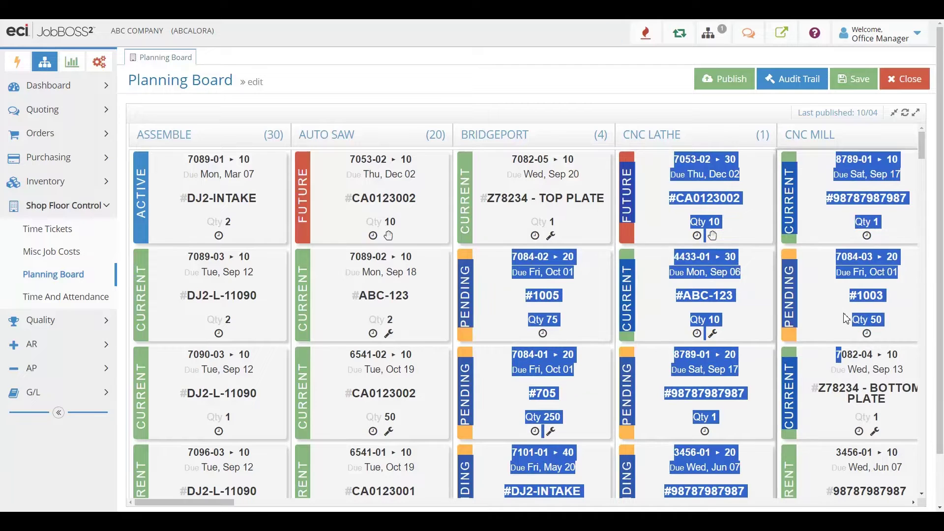
pyautogui.click(486, 234)
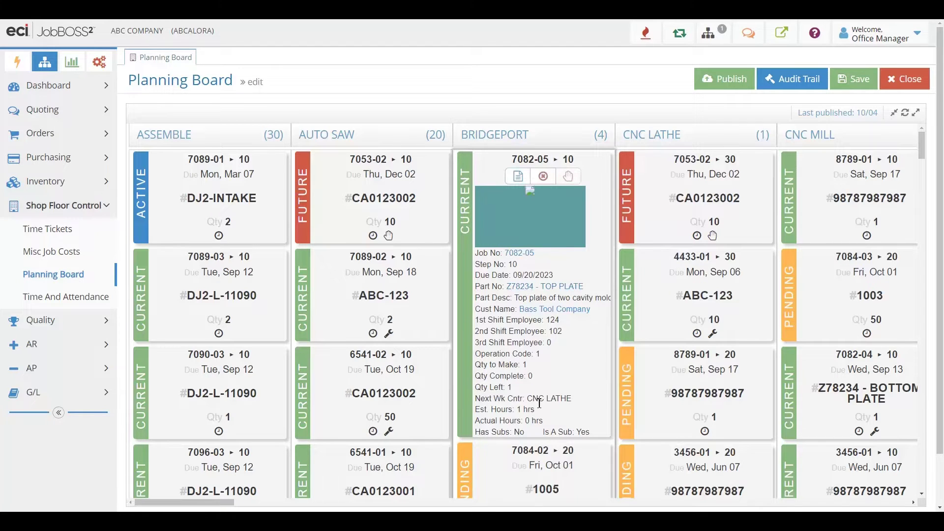
pyautogui.click(589, 280)
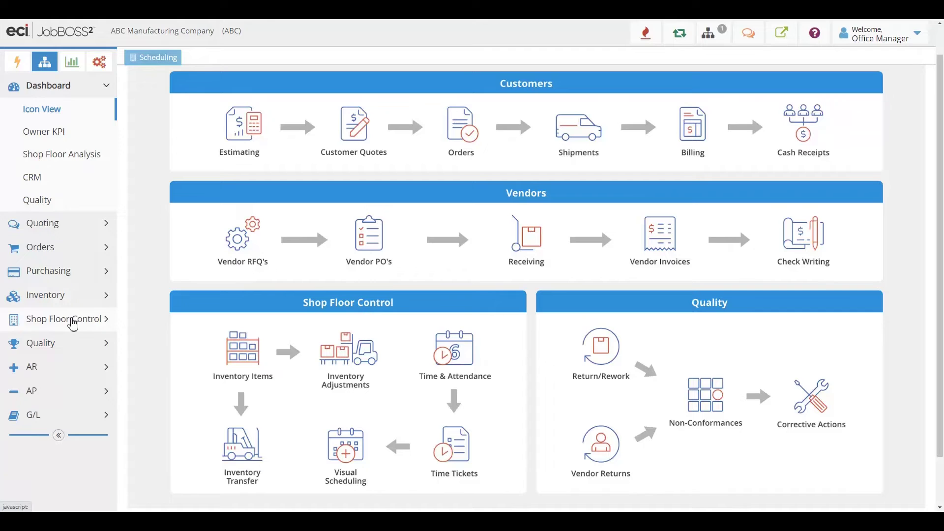
# Open Scheduling under Shop Floor Control to see each work center's daily load.
pyautogui.click(73, 323)
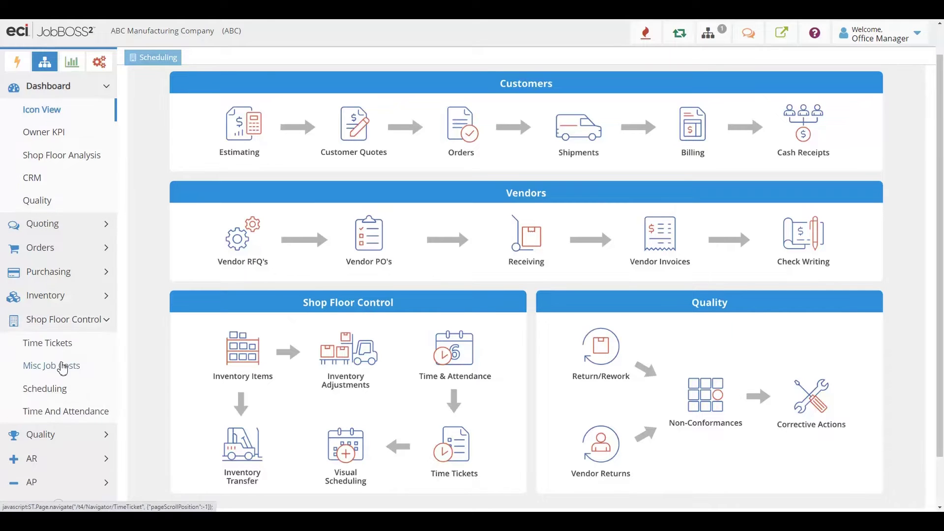
pyautogui.click(51, 391)
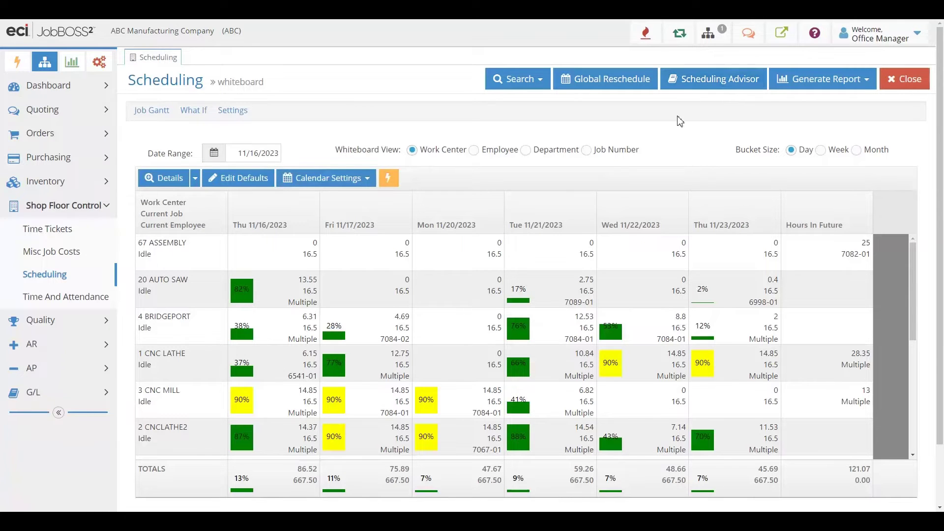
# In the Scheduling Advisor, review the 15 jobs becoming past due, then return to its summary.
pyautogui.click(708, 85)
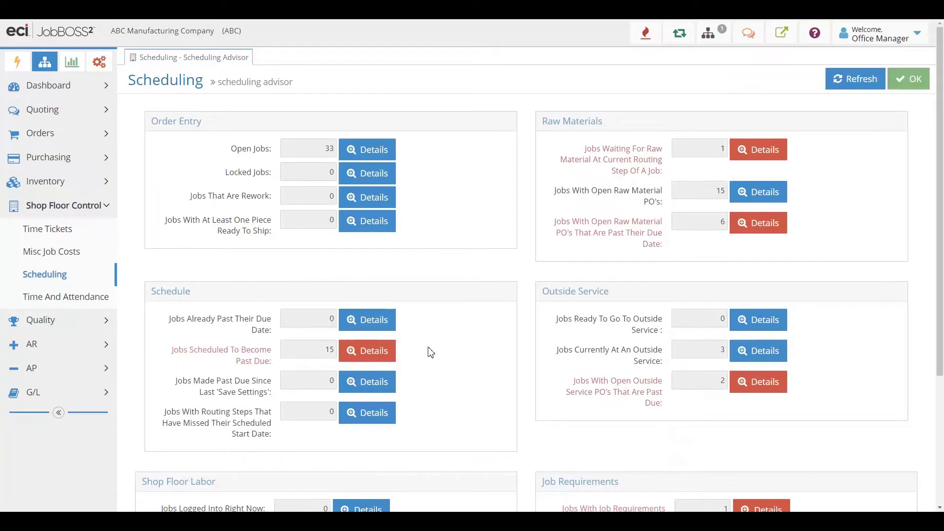
pyautogui.click(353, 357)
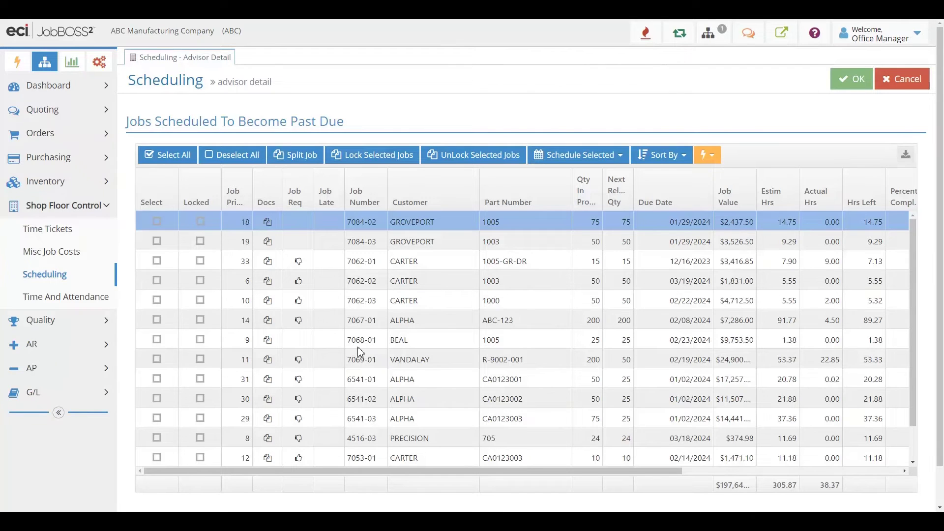
pyautogui.click(903, 79)
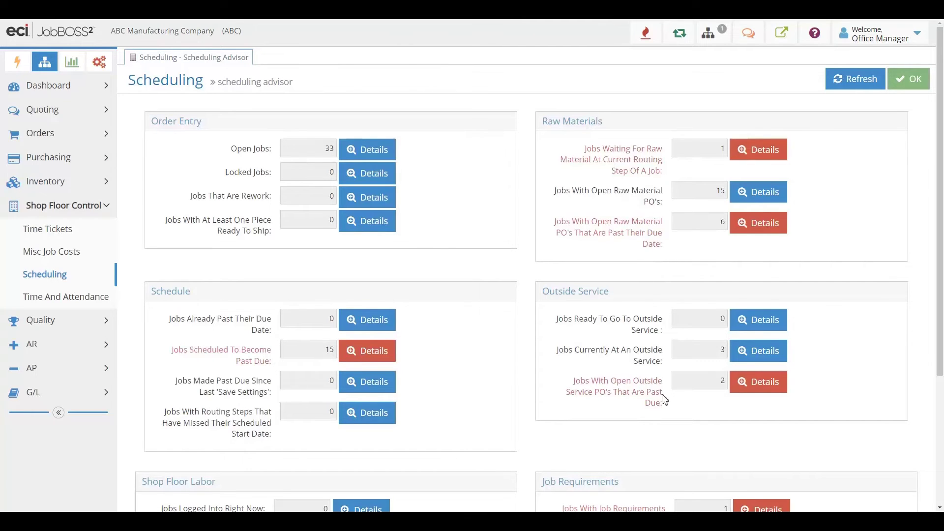
pyautogui.scroll(-1, 479, 377)
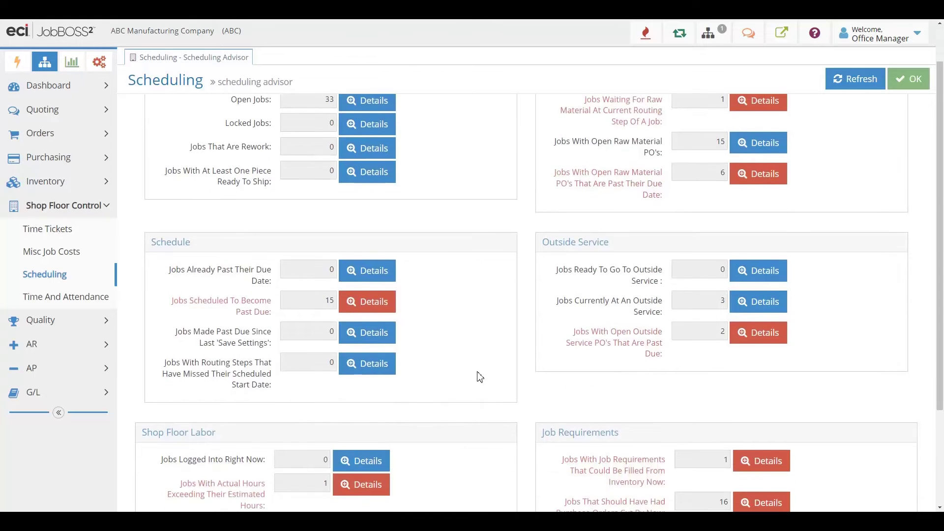
pyautogui.scroll(-1, 480, 377)
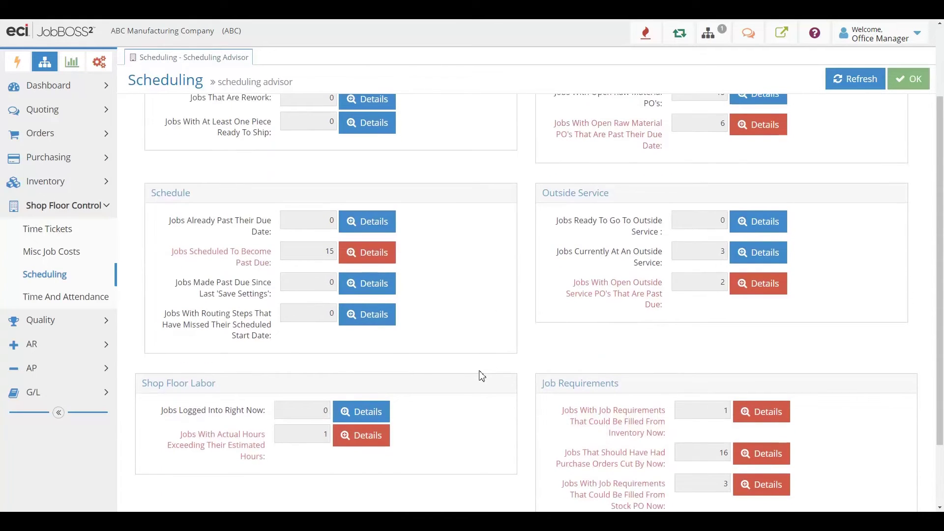
pyautogui.scroll(2, 480, 376)
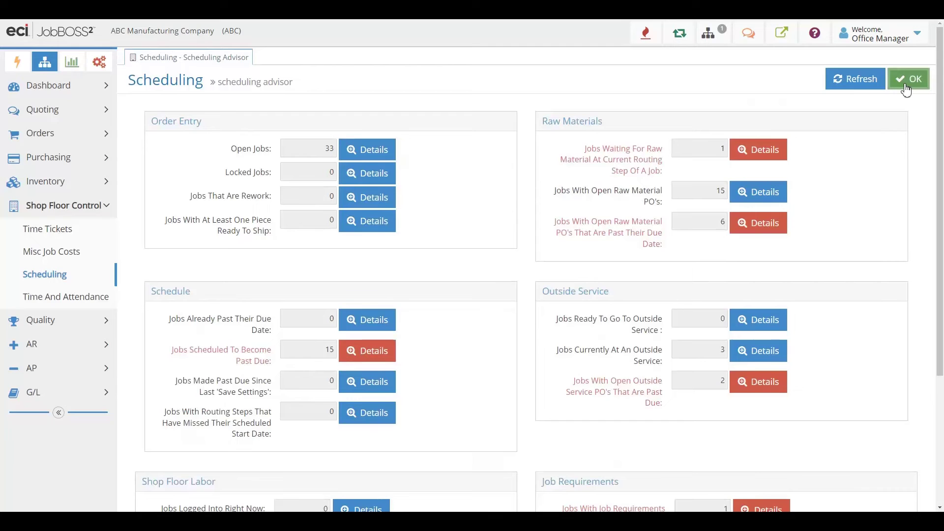
# Review the 31 open jobs in Global Reschedule's Prioritize Jobs list, then close it.
pyautogui.click(904, 86)
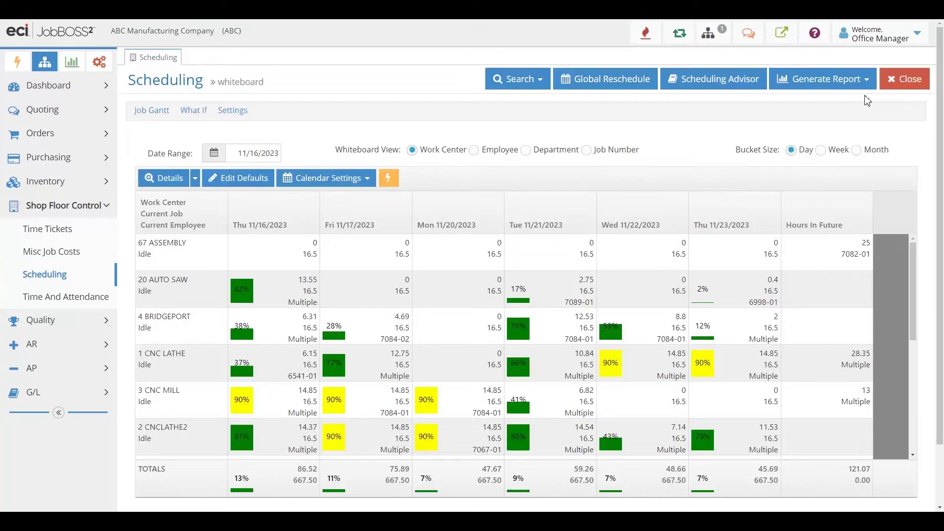
pyautogui.click(623, 79)
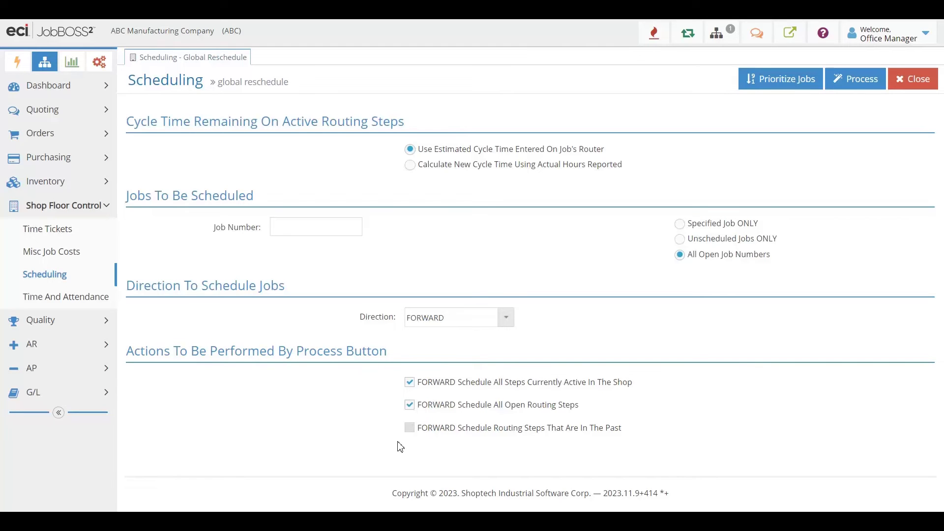
pyautogui.click(774, 85)
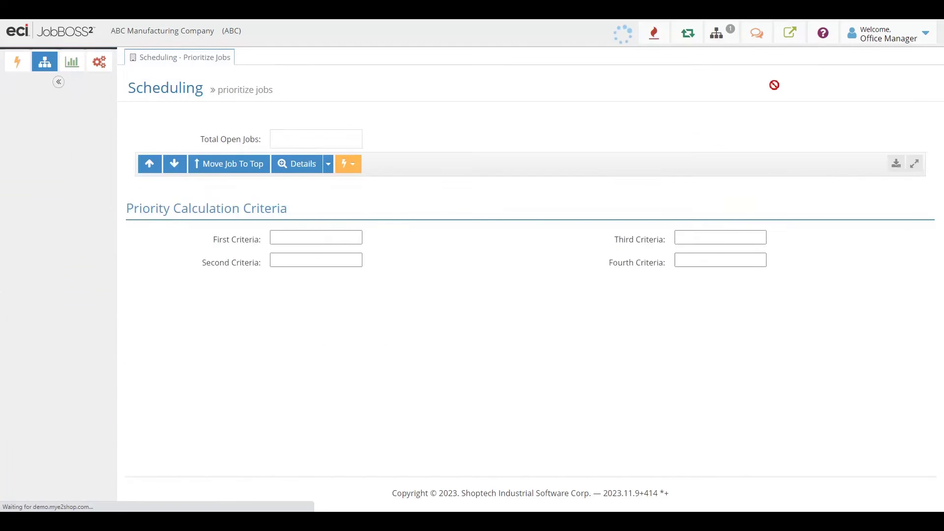
pyautogui.scroll(-2, 444, 473)
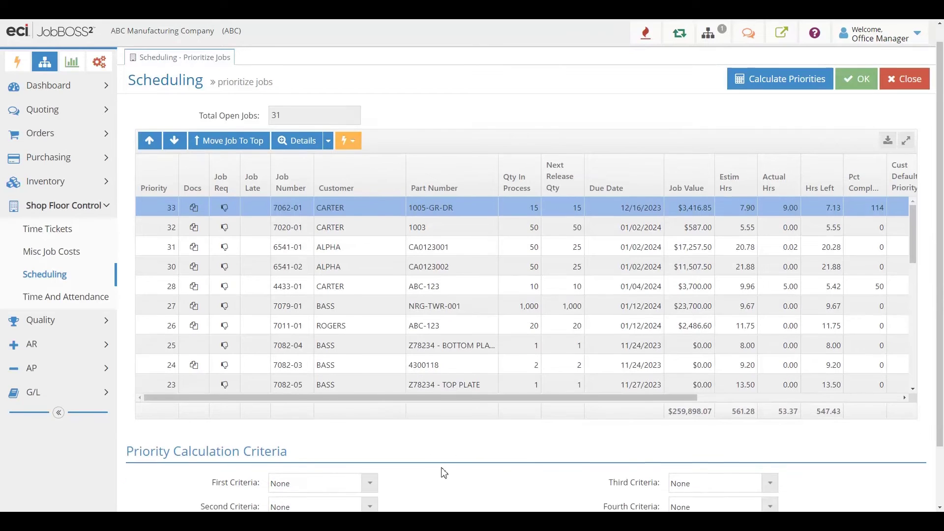
pyautogui.scroll(-2, 444, 472)
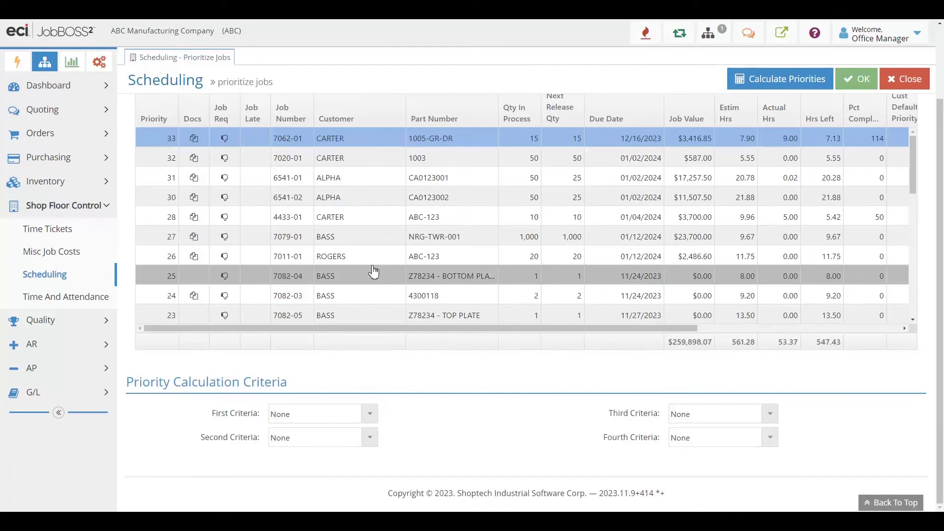
pyautogui.scroll(2, 381, 153)
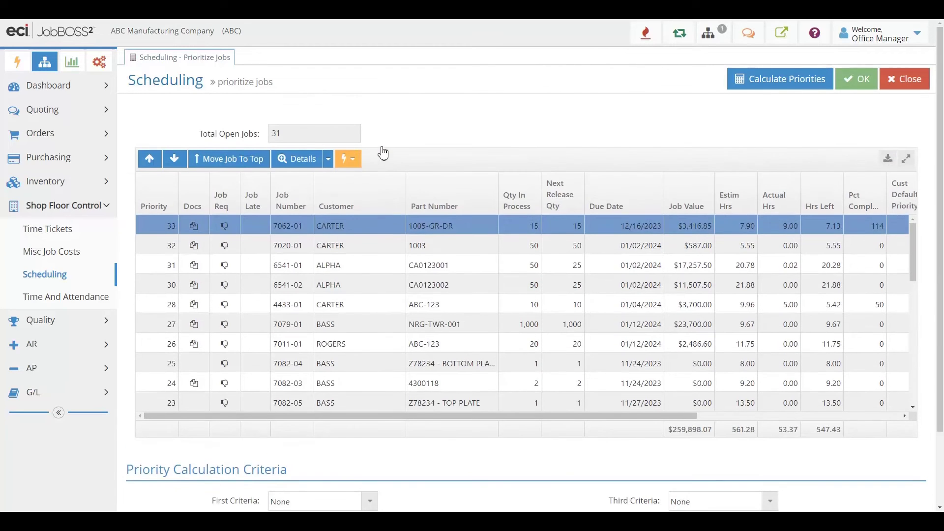
pyautogui.click(903, 87)
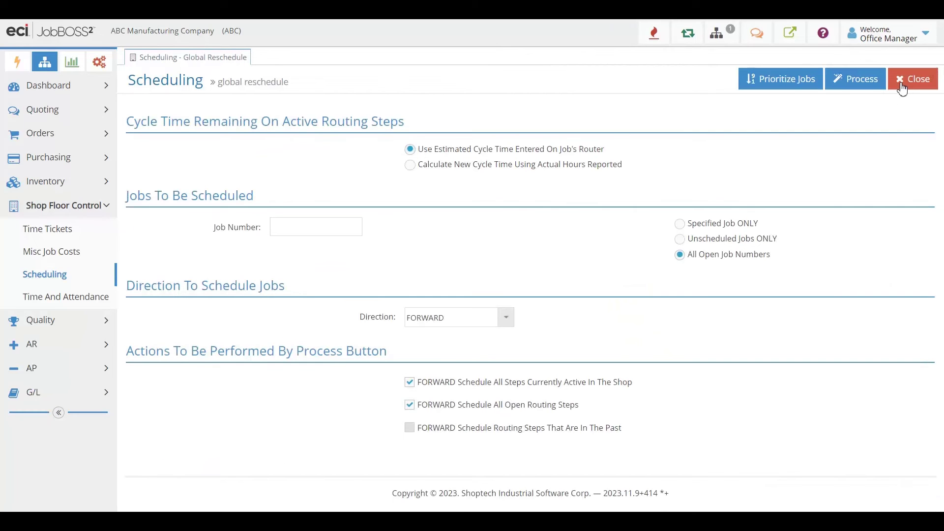
# Return to the whiteboard and expand the Shop Floor Control reports in the reports sidebar.
pyautogui.click(902, 87)
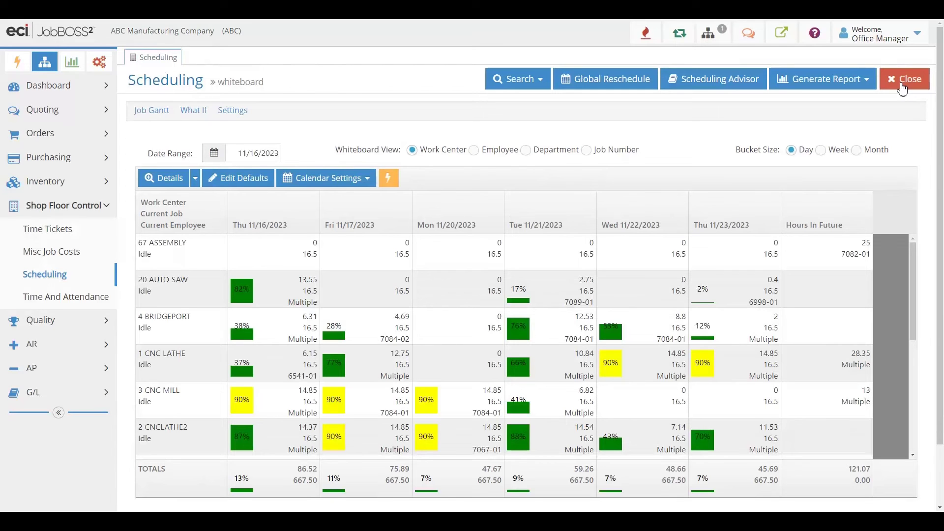
pyautogui.click(72, 67)
pyautogui.click(87, 190)
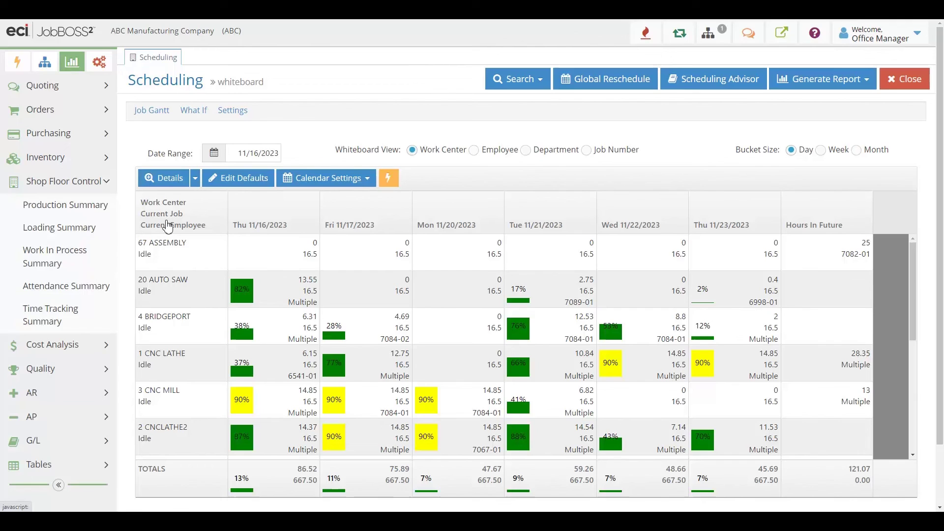
pyautogui.click(478, 157)
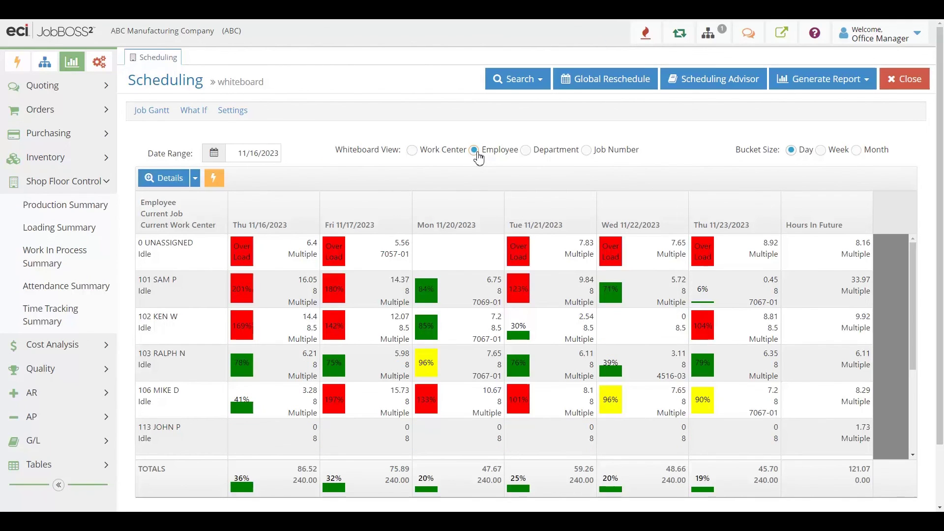